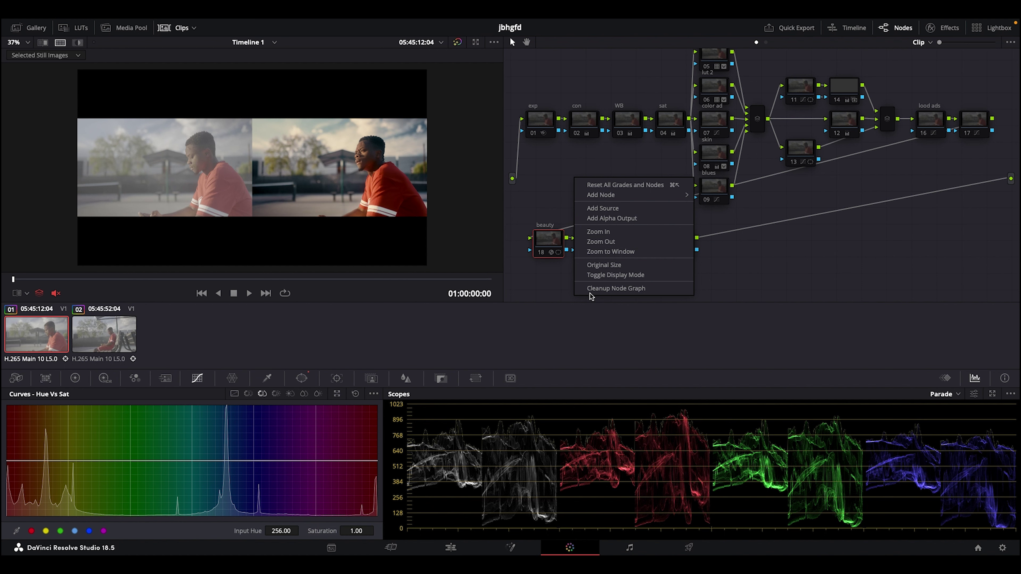
# Clean up the node graph layout and turn off the split-screen comparison in the viewer.
pyautogui.click(591, 289)
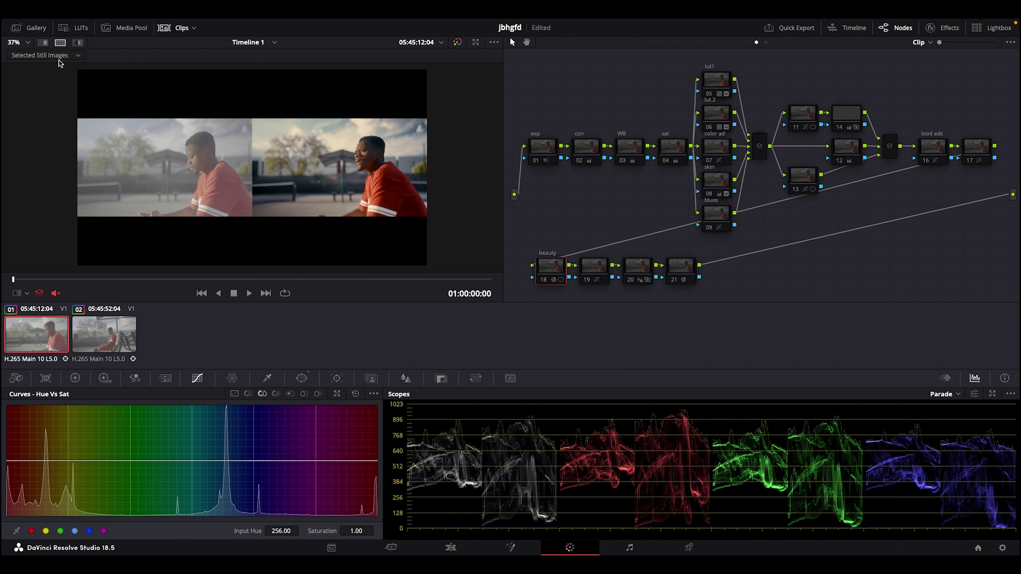
pyautogui.click(65, 44)
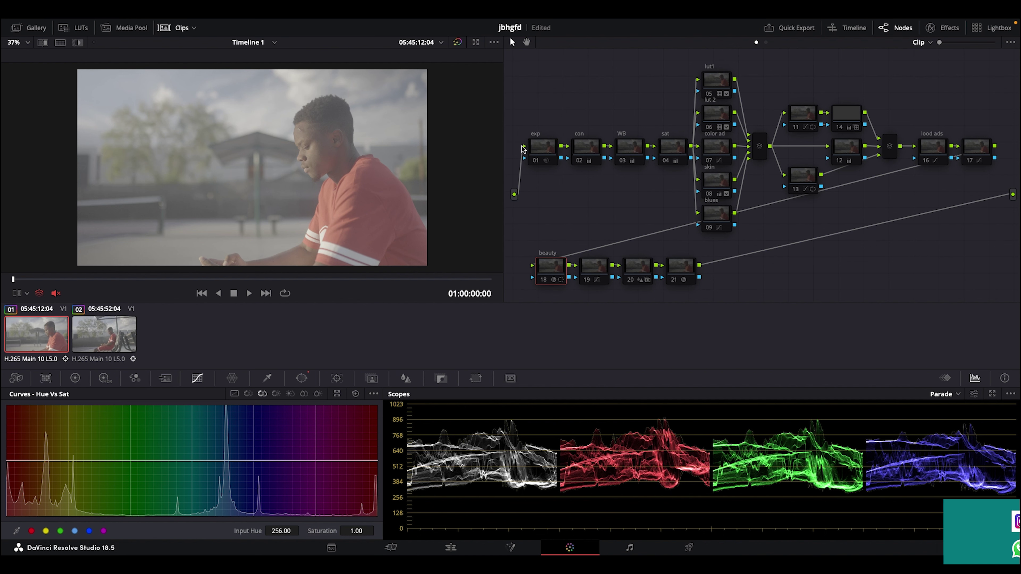
# Enable the con node (02) and display its primary Lift, Gamma and Gain color wheels.
pyautogui.click(584, 142)
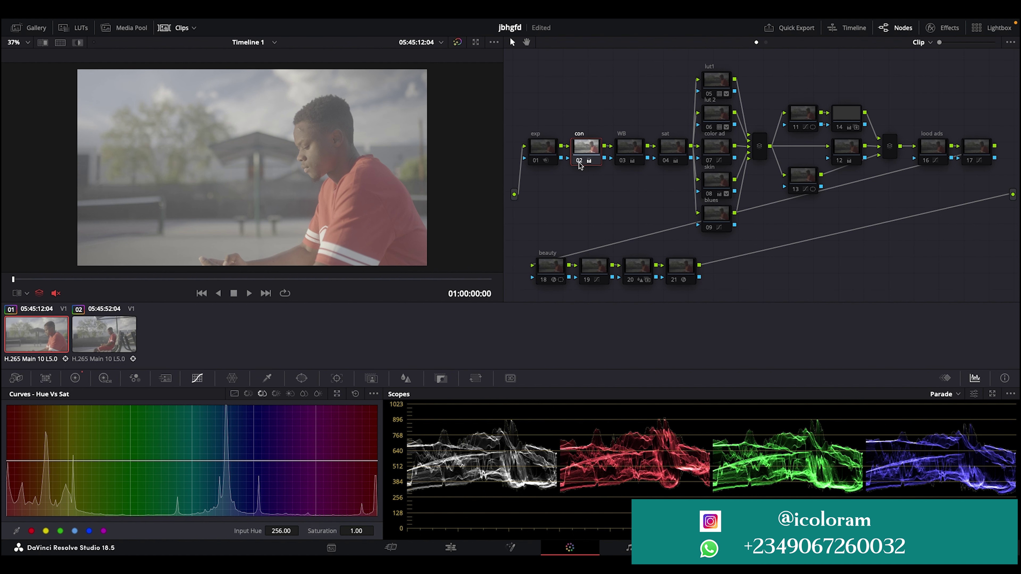
pyautogui.click(580, 162)
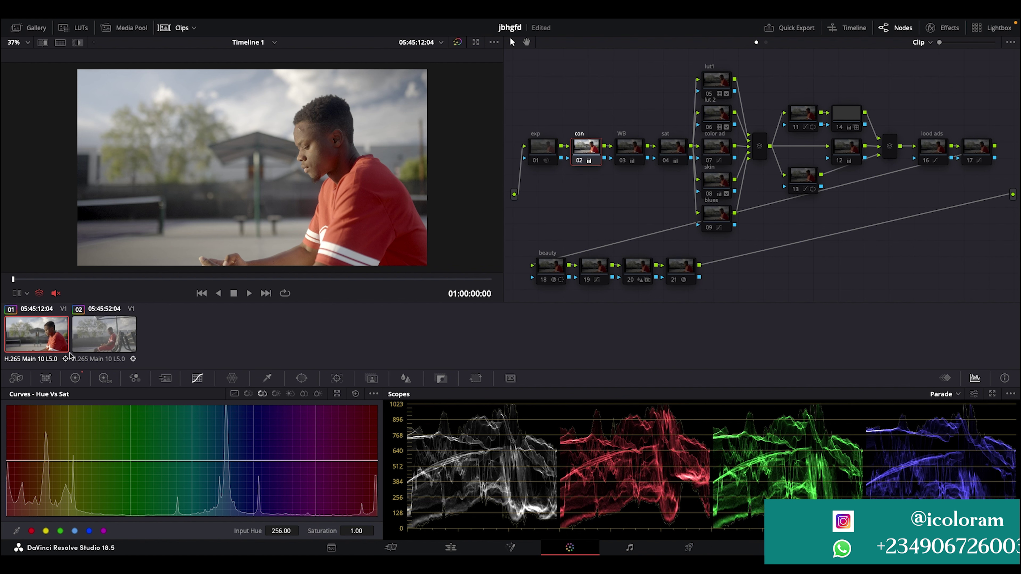
pyautogui.click(75, 378)
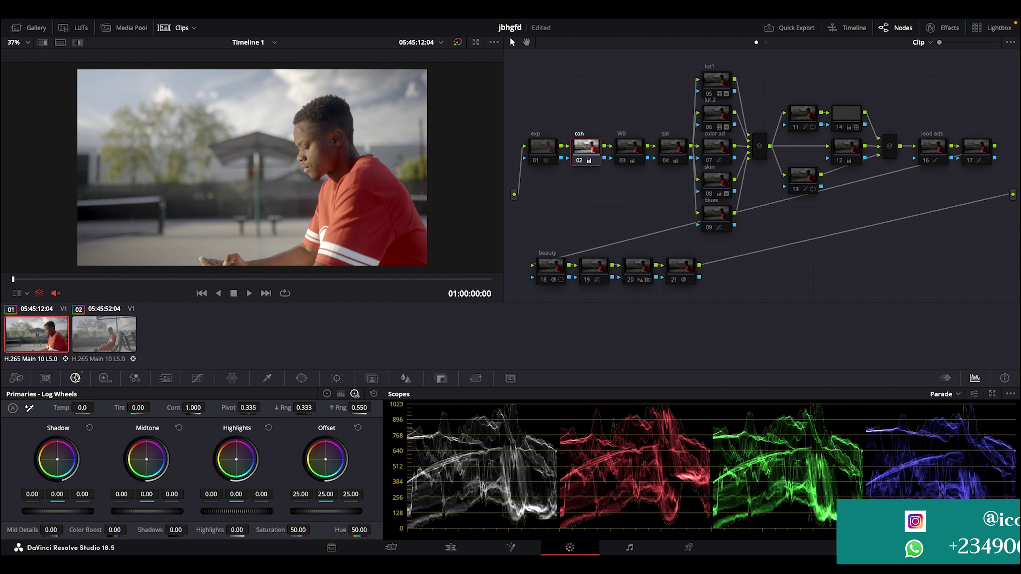
pyautogui.click(327, 394)
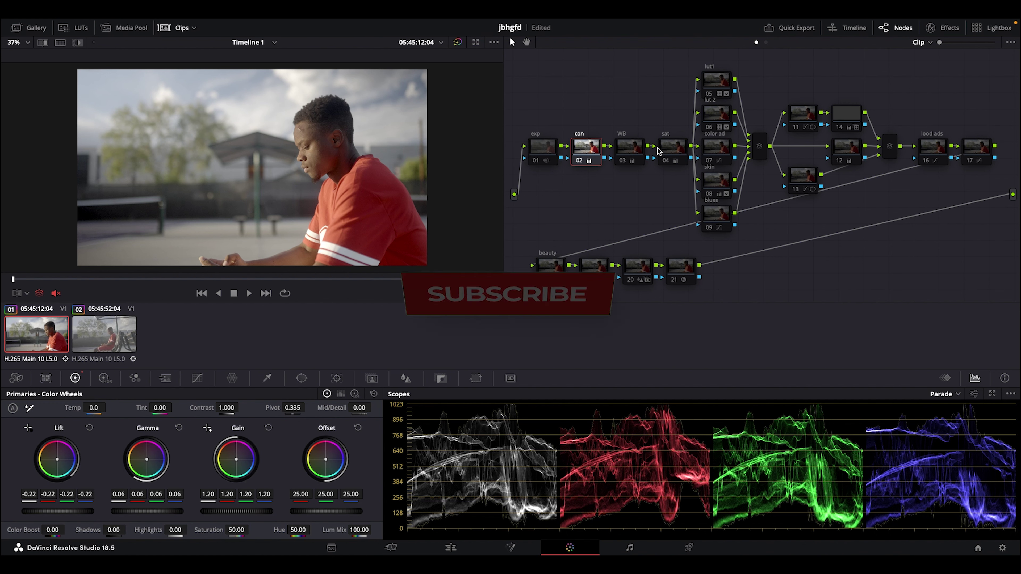
# Check the gamma setting of the WB node (03) and enable the node.
pyautogui.click(634, 151)
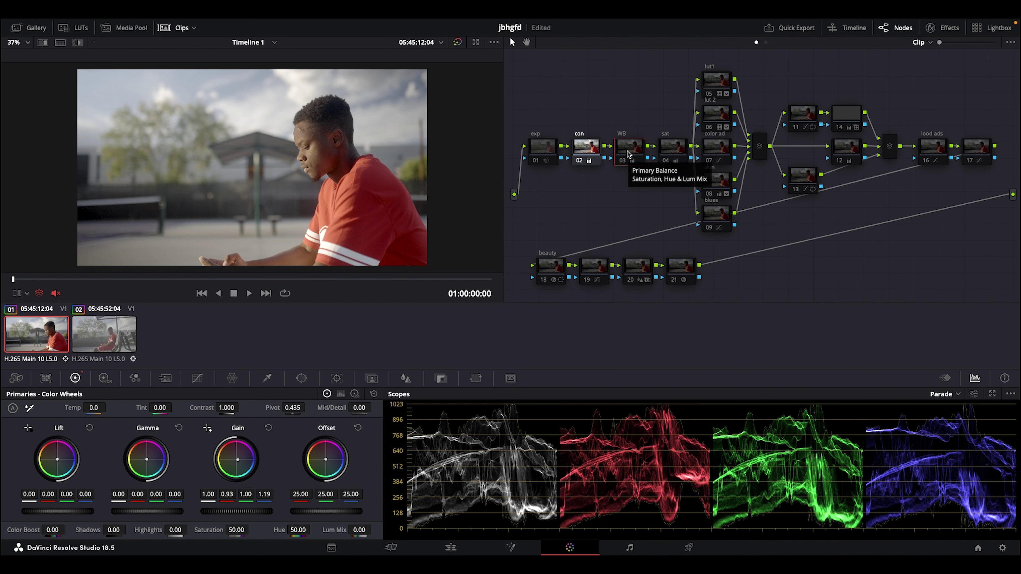
pyautogui.rightClick(627, 153)
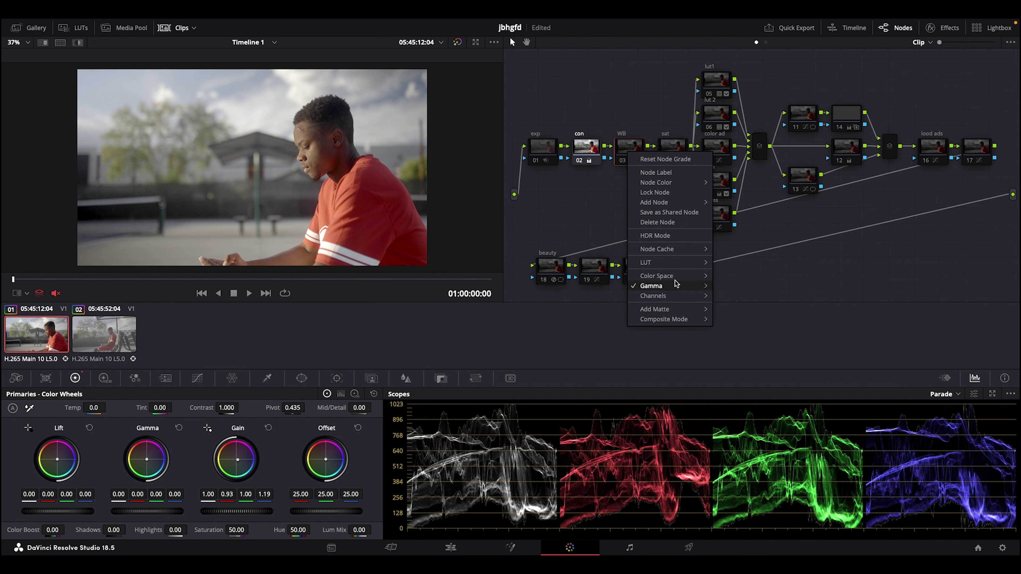
pyautogui.moveTo(676, 284)
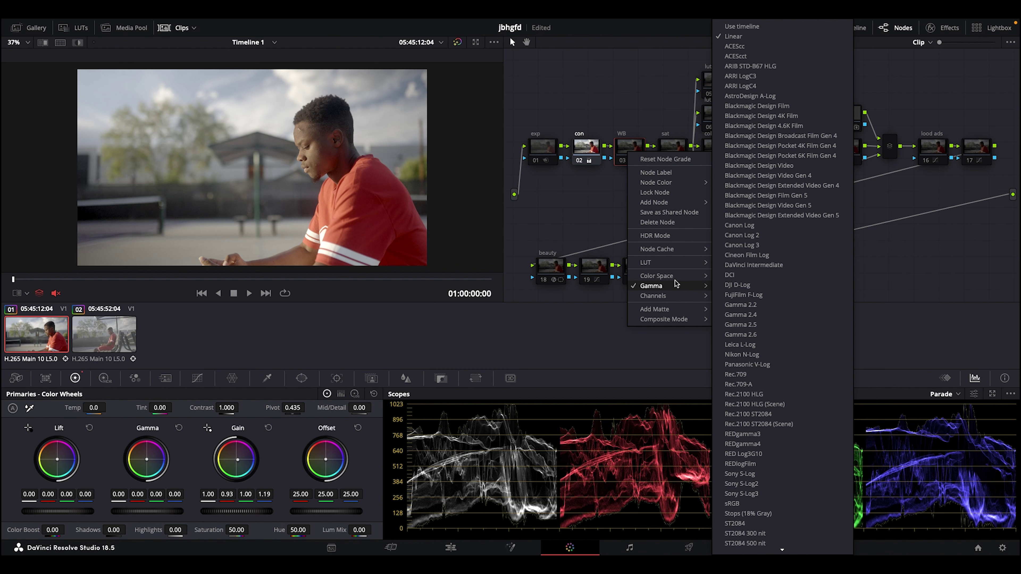
pyautogui.click(618, 162)
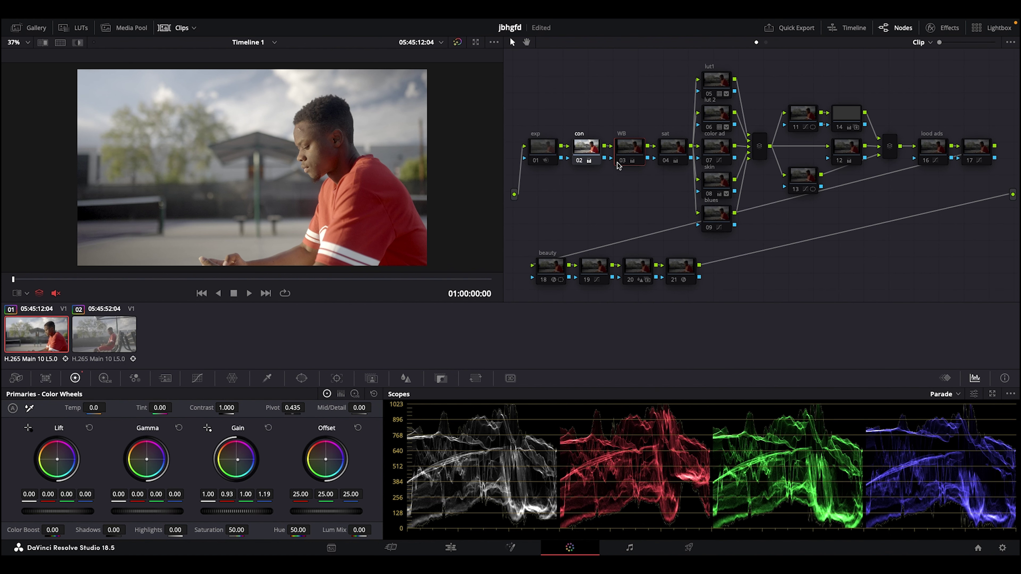
pyautogui.hotkey('ctrl', 'd')
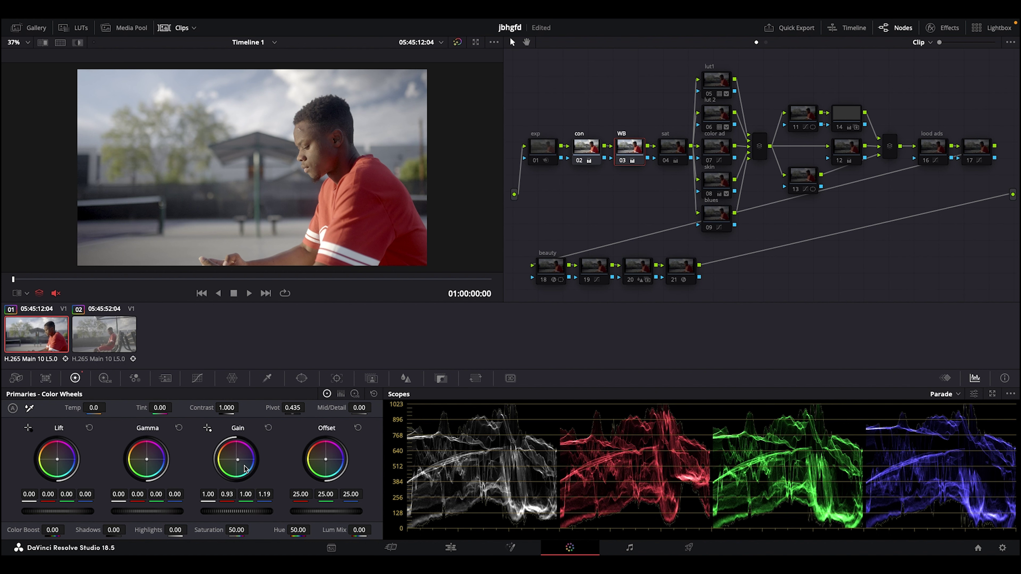
pyautogui.hotkey('ctrl', 's')
# Enable the sat node (04) and check which color space it is assigned.
pyautogui.click(671, 156)
pyautogui.rightClick(669, 161)
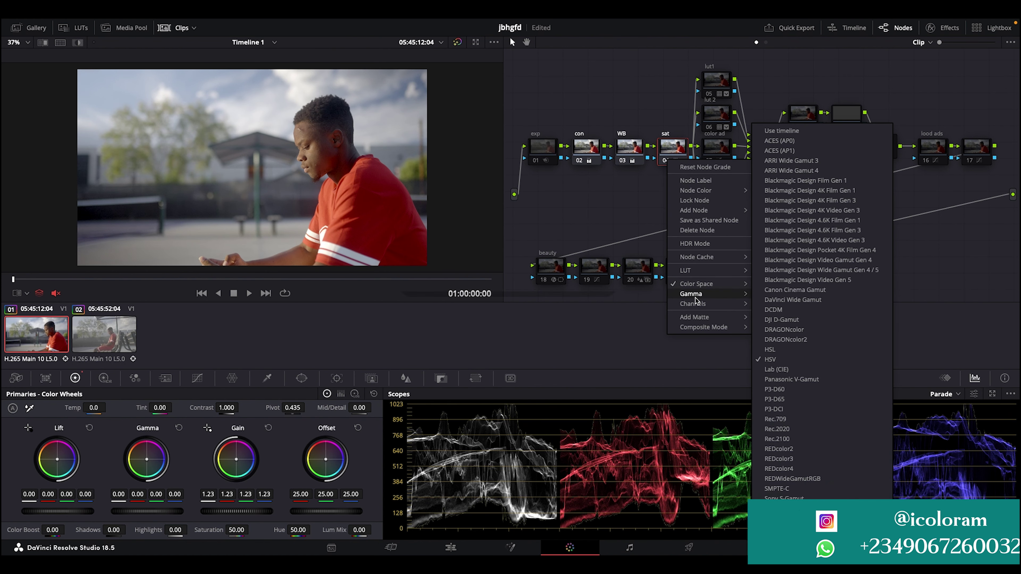
pyautogui.moveTo(697, 304)
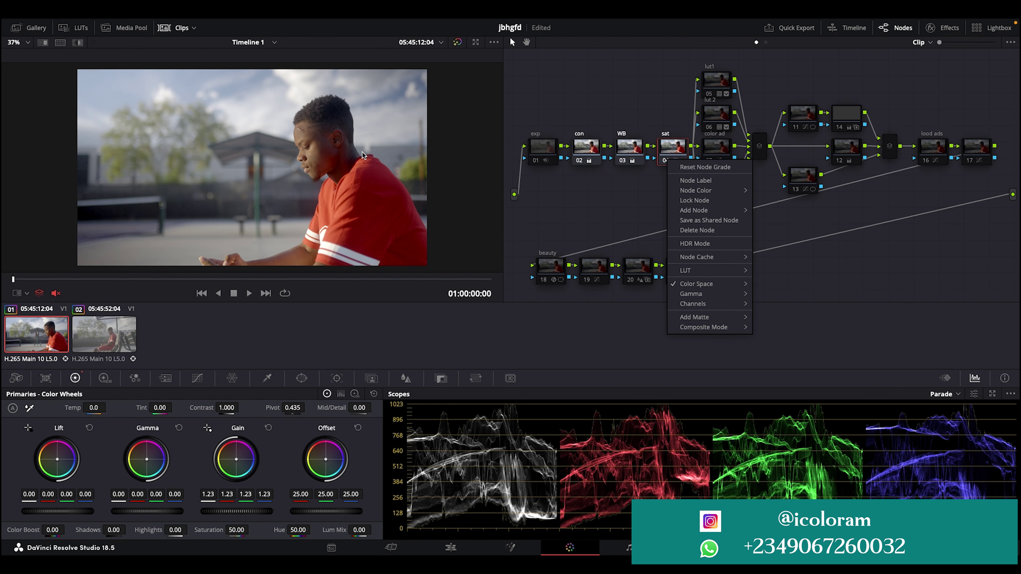
pyautogui.click(622, 219)
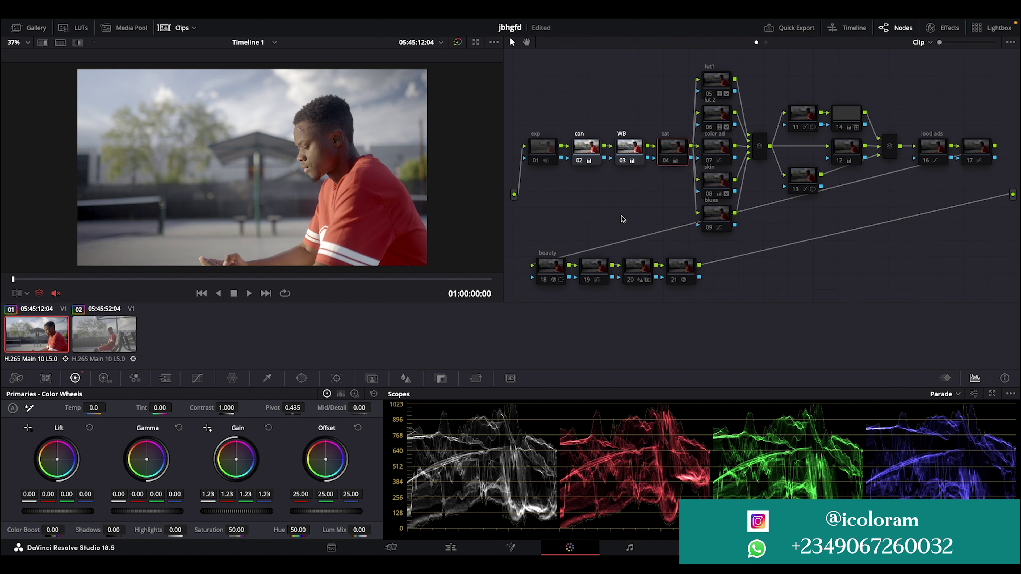
# Enable the lut1 node (05) and show its key output settings.
pyautogui.click(708, 88)
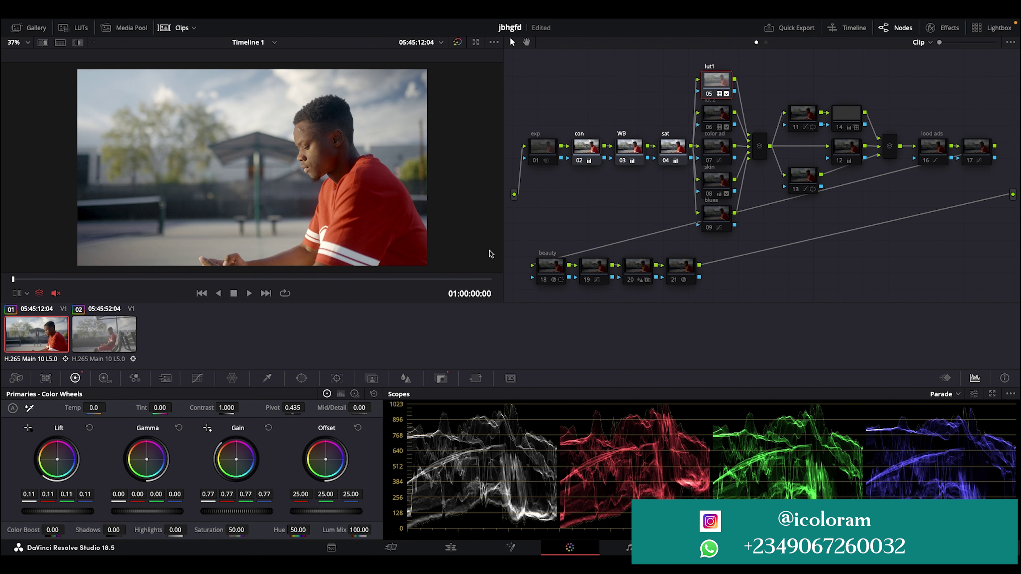
pyautogui.click(442, 380)
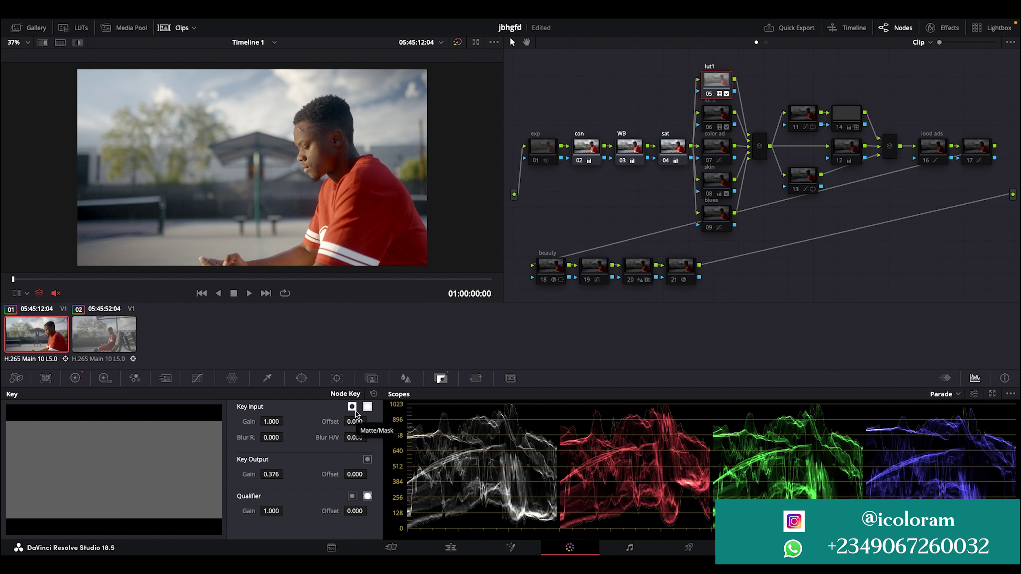
pyautogui.click(373, 394)
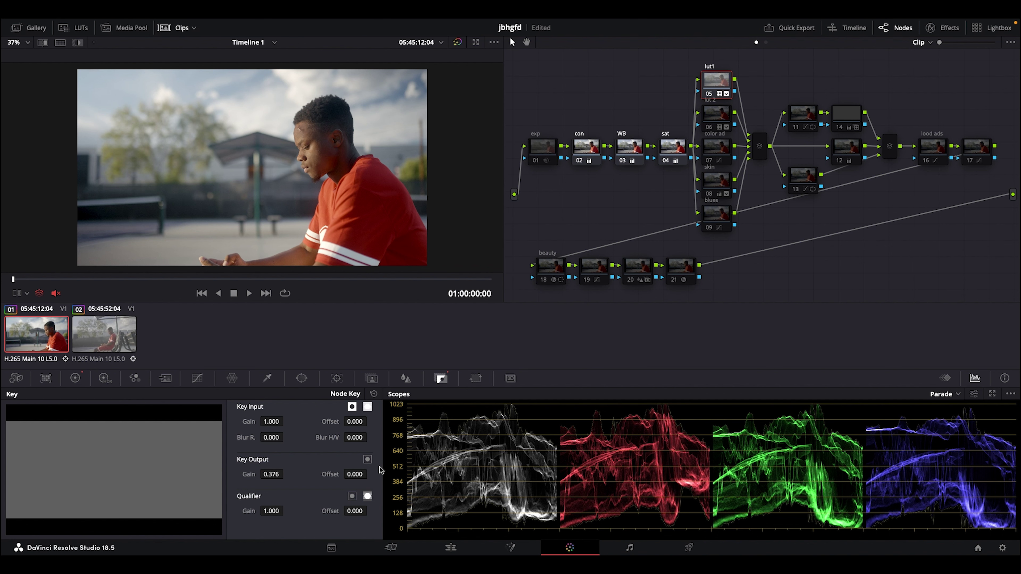
# Enable the lut 2 node (06) and review its primary contrast and key output settings.
pyautogui.click(706, 121)
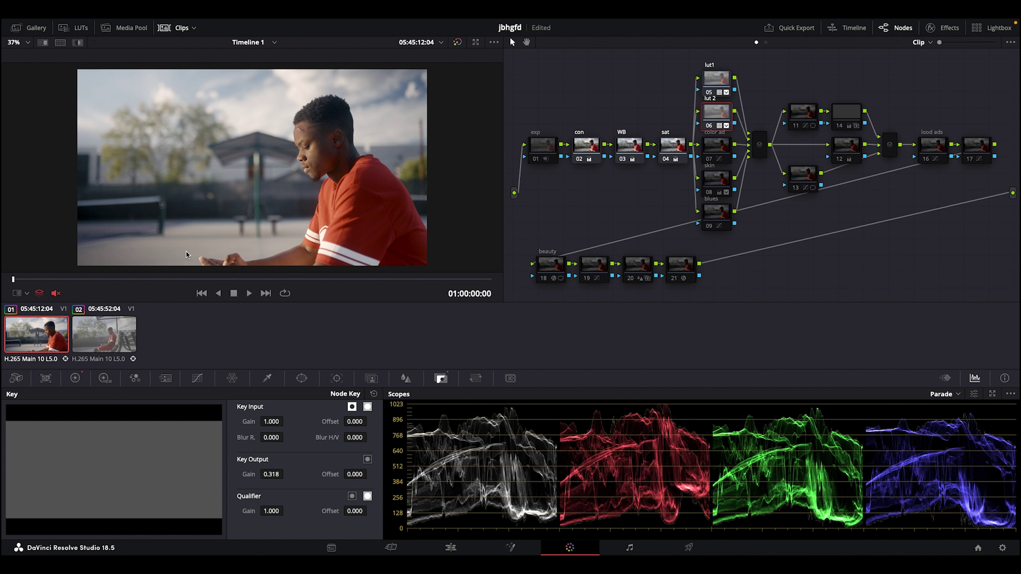
pyautogui.click(75, 378)
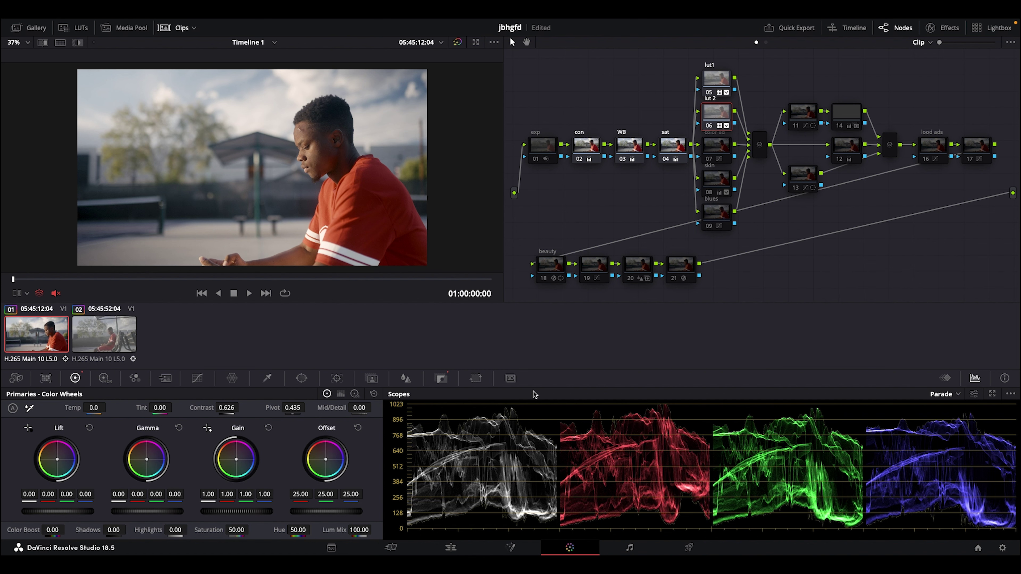
pyautogui.click(441, 379)
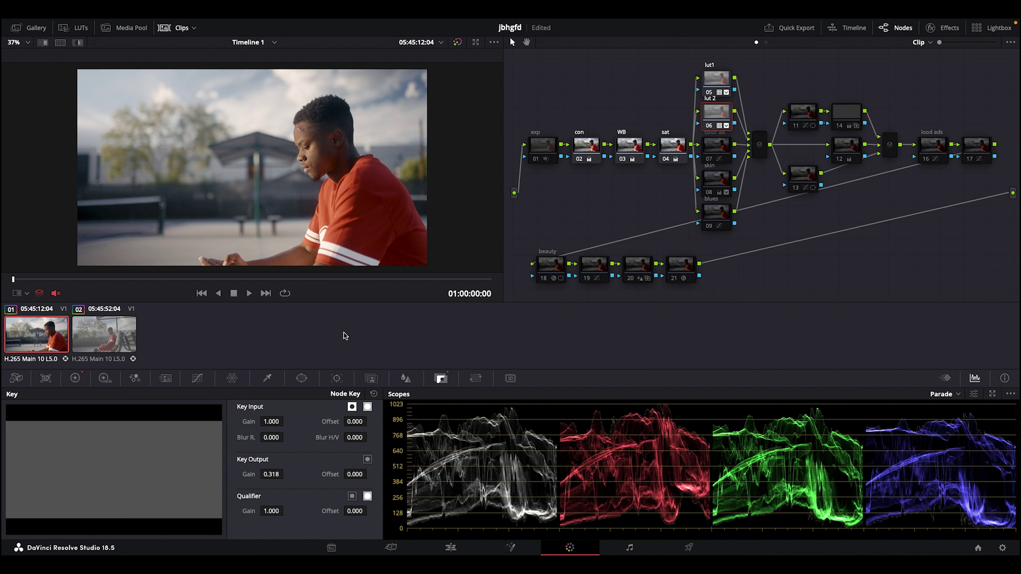
# Enable the color ad node (07) and display its Hue Vs Sat curve.
pyautogui.click(715, 149)
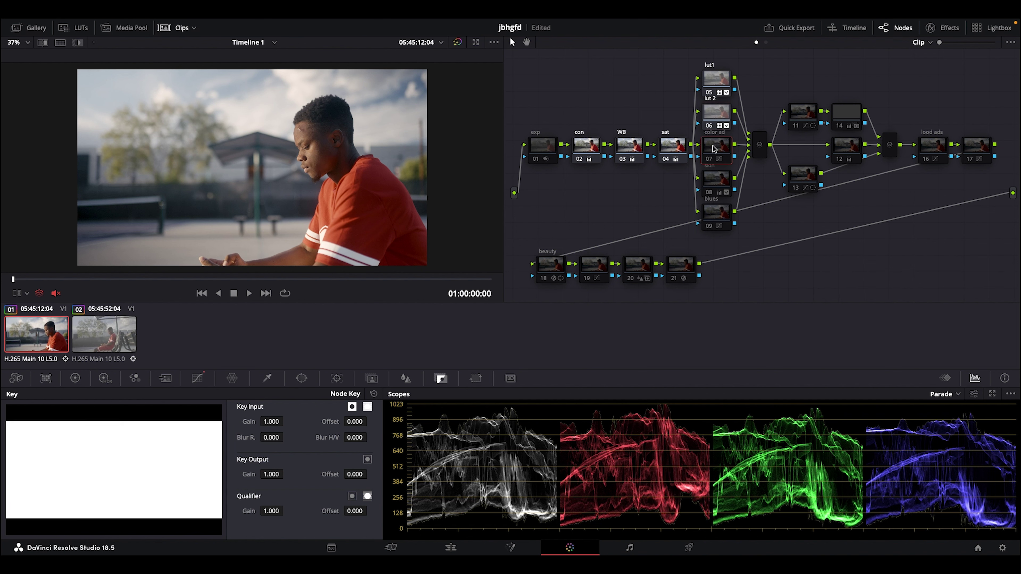
pyautogui.click(198, 379)
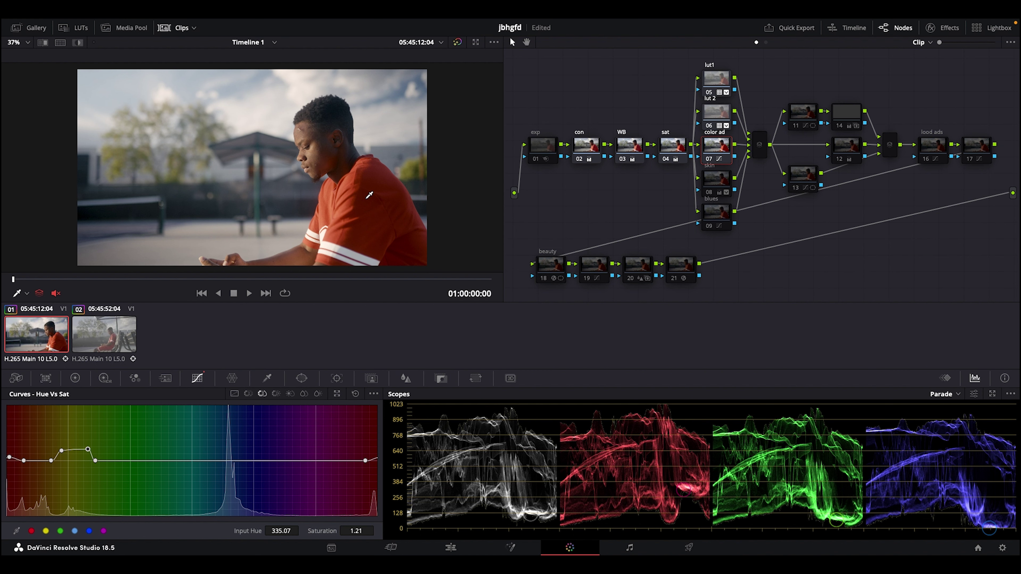
pyautogui.hotkey('ctrl', 's')
pyautogui.click(710, 159)
# Inspect the image full screen, enable the skin node (08) and display its circular windows around the face and hands.
pyautogui.click(710, 180)
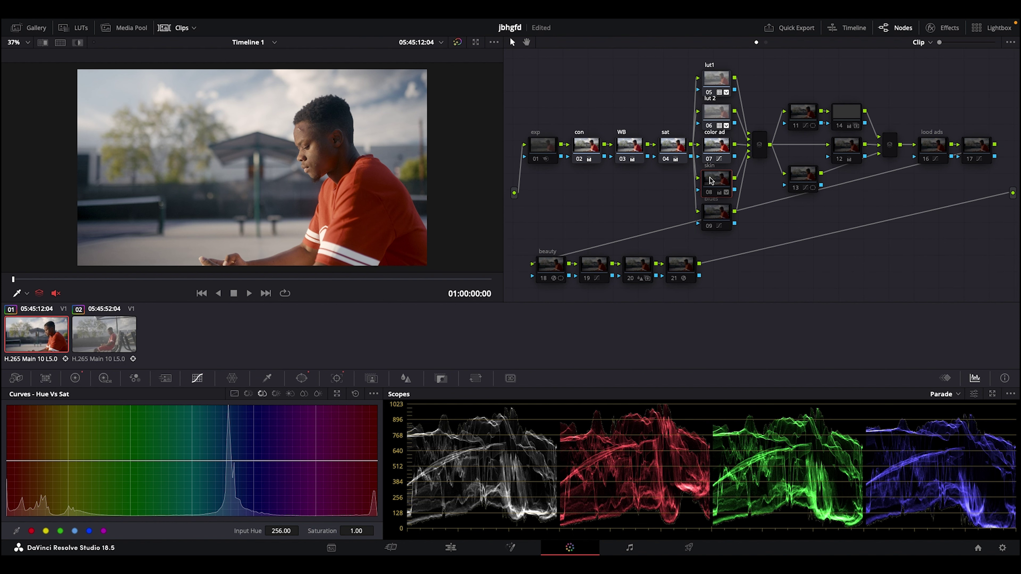
pyautogui.hotkey('ctrl', 'f')
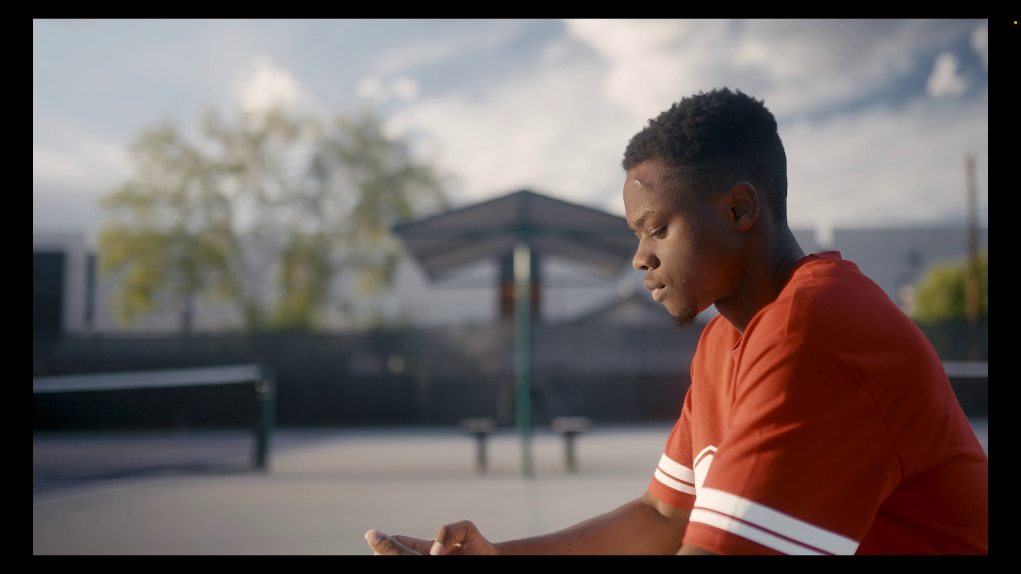
pyautogui.press('Escape')
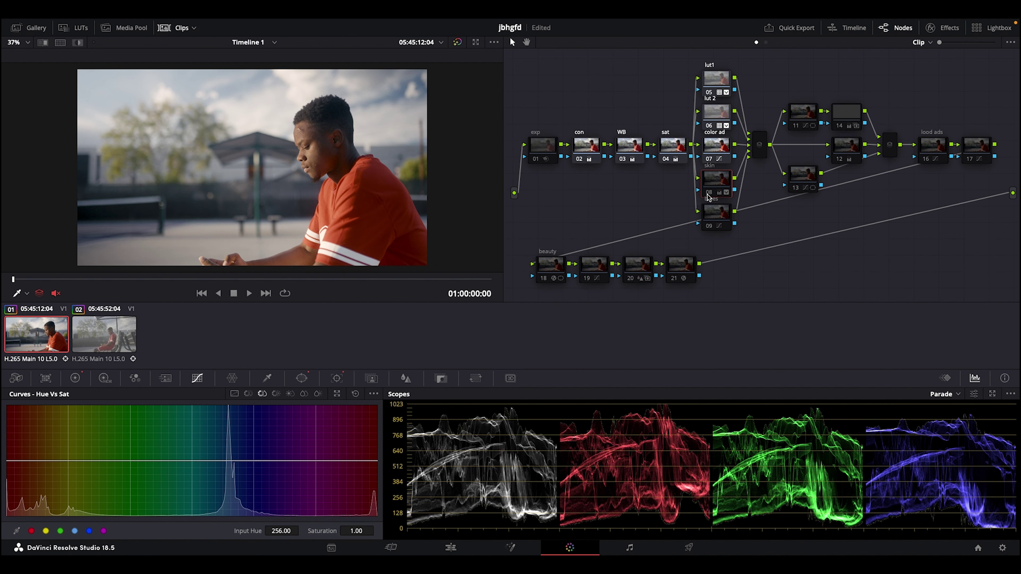
pyautogui.click(707, 195)
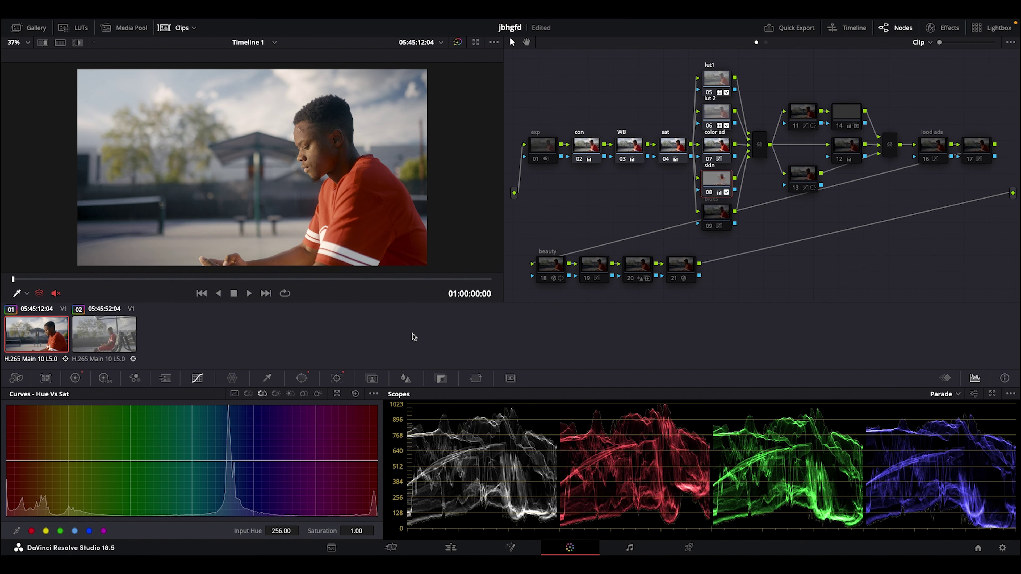
pyautogui.click(301, 378)
pyautogui.scroll(-2, 322, 152)
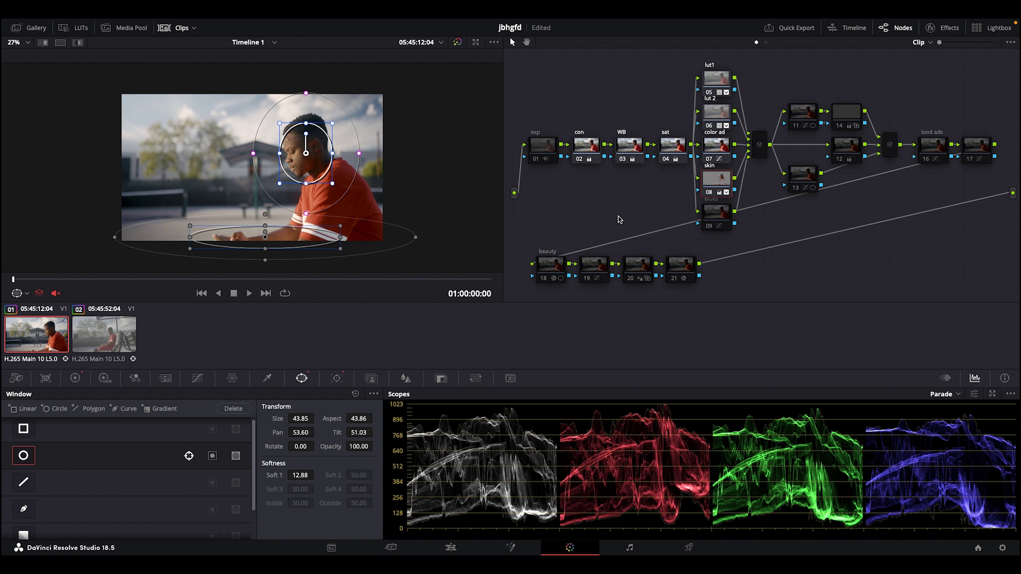
# Enable the blues node (09) and review its Hue Vs Sat and Hue Vs Hue curves.
pyautogui.click(709, 213)
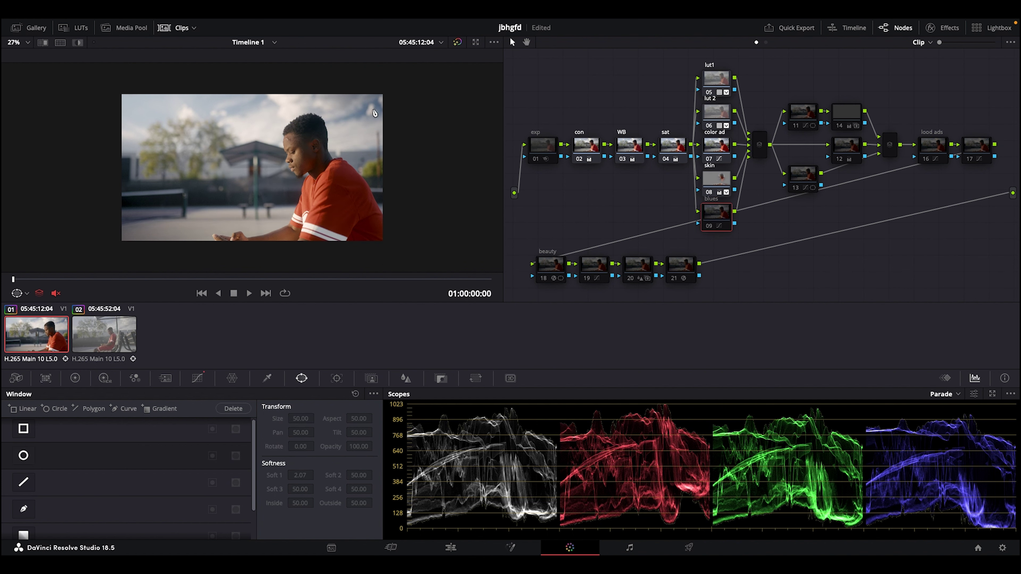
pyautogui.scroll(5, 359, 120)
pyautogui.click(197, 378)
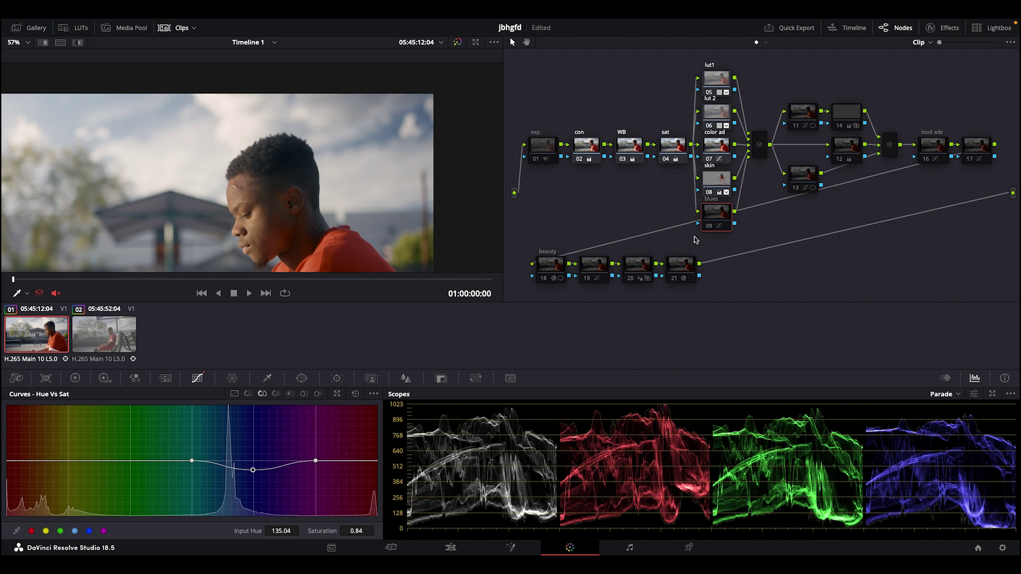
pyautogui.click(706, 228)
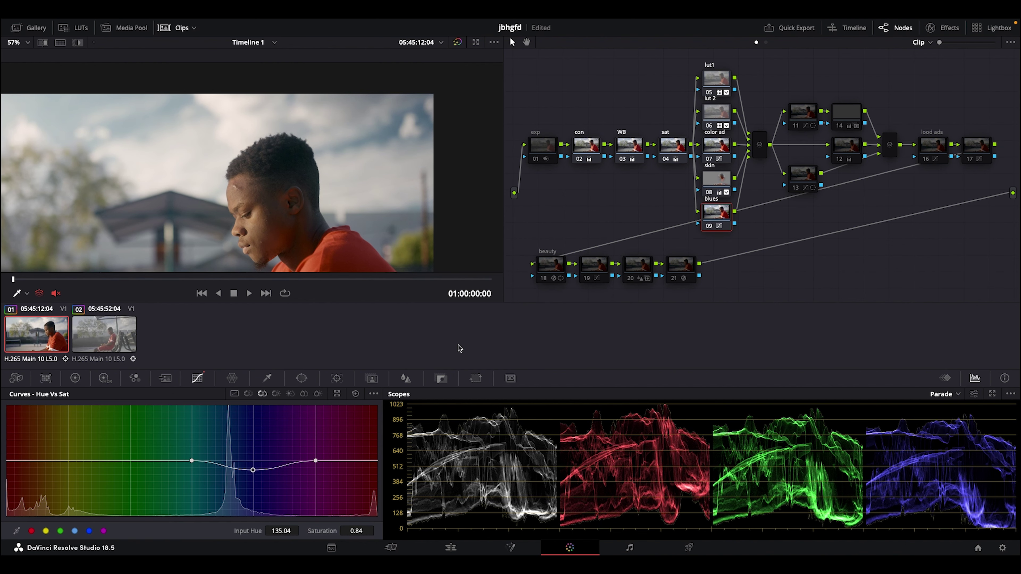
pyautogui.click(249, 394)
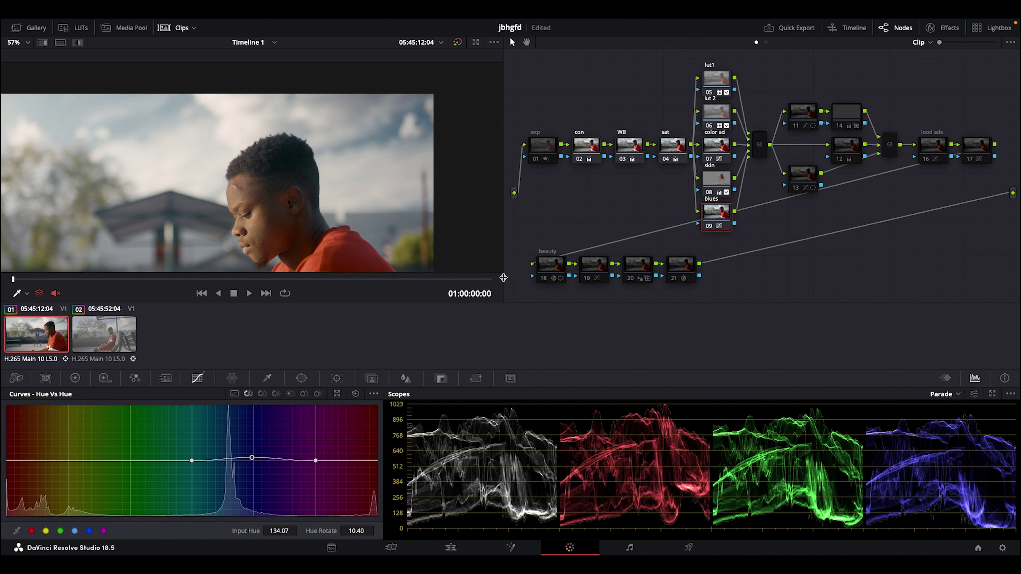
# Enable node 11 in the upper branch after the parallel mixer.
pyautogui.scroll(-2, 272, 166)
pyautogui.scroll(-1, 272, 167)
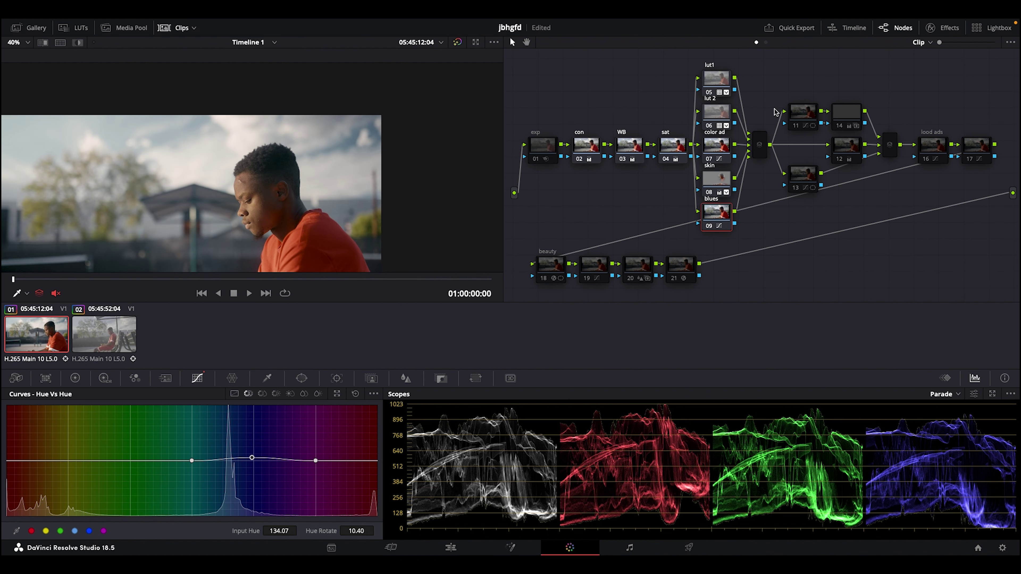
pyautogui.click(799, 117)
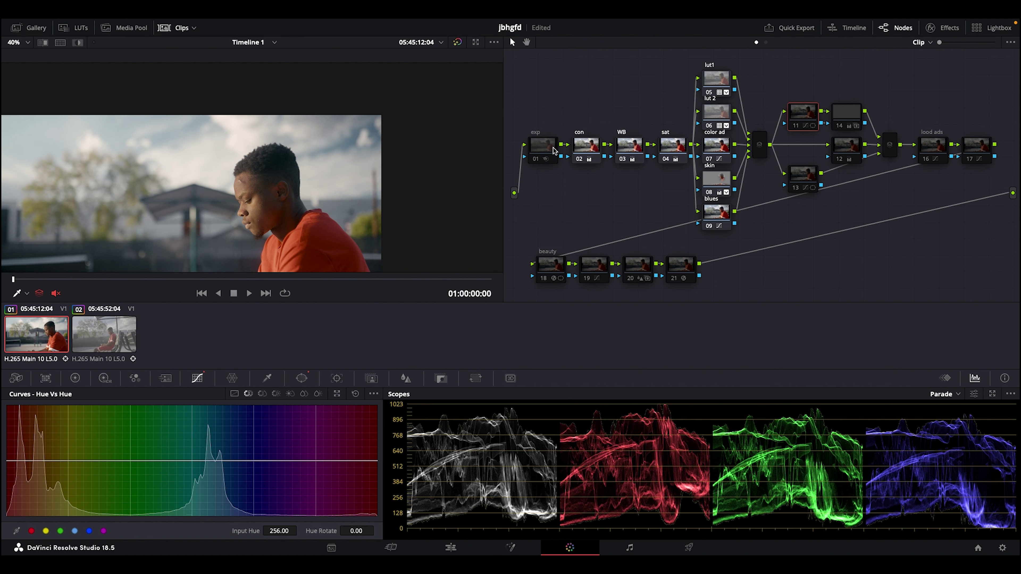
pyautogui.hotkey('ctrl', '-')
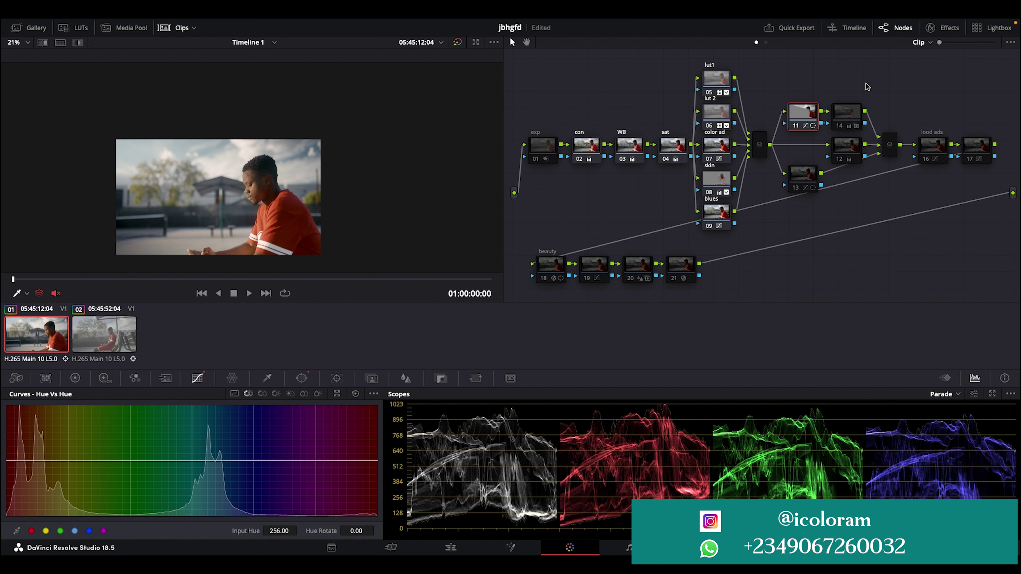
# Enable node 14 and display its primary color wheels.
pyautogui.click(840, 124)
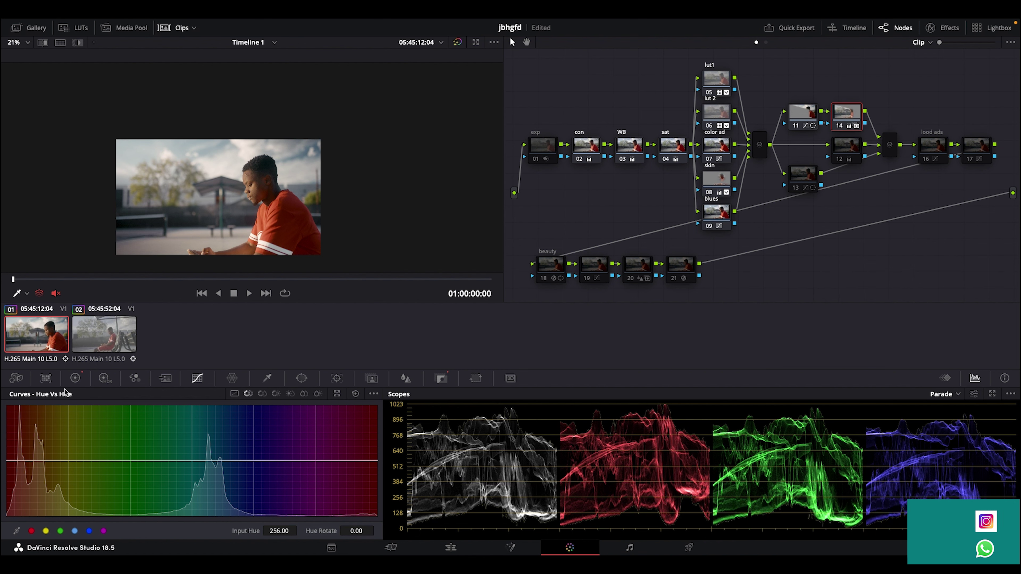
pyautogui.click(74, 379)
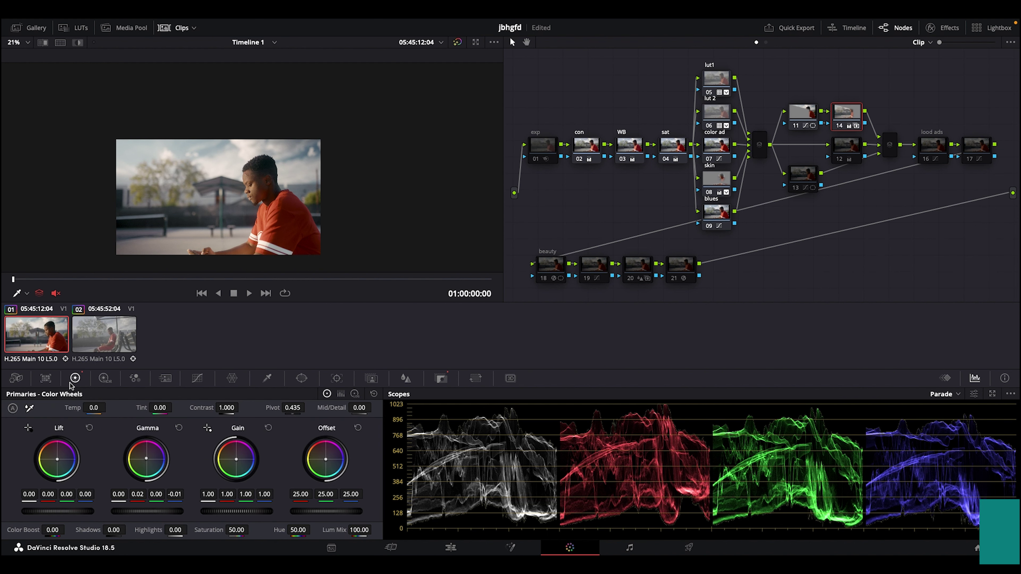